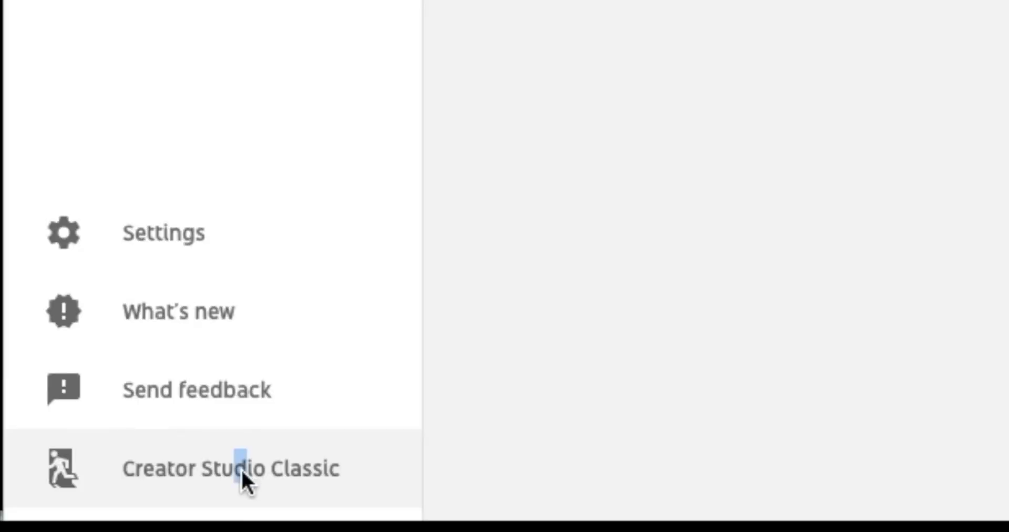
Step: Switch the kiteboarding channel to the Creator Studio Classic dashboard from the sidebar
click(241, 468)
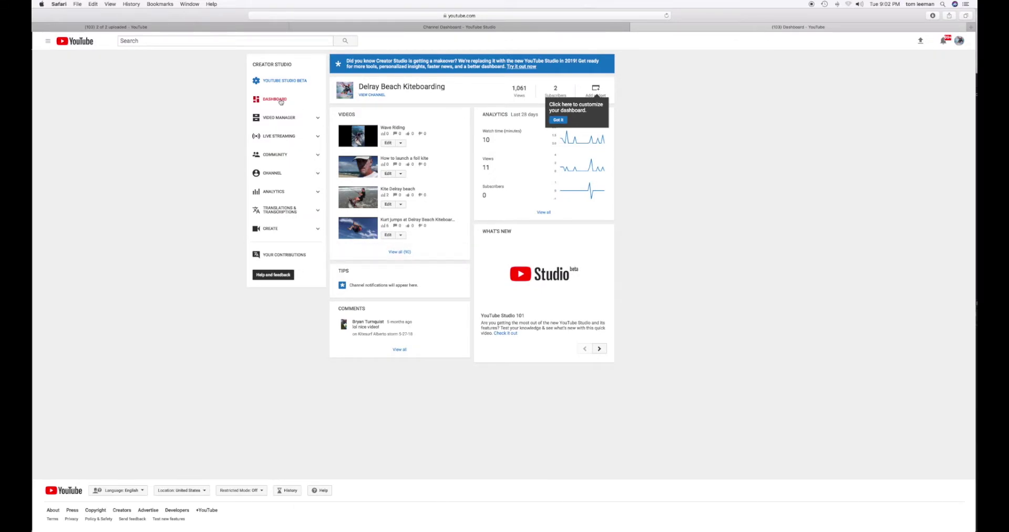
Step: Go back from Classic to the YouTube Studio Beta dashboard and its sidebar settings
click(280, 81)
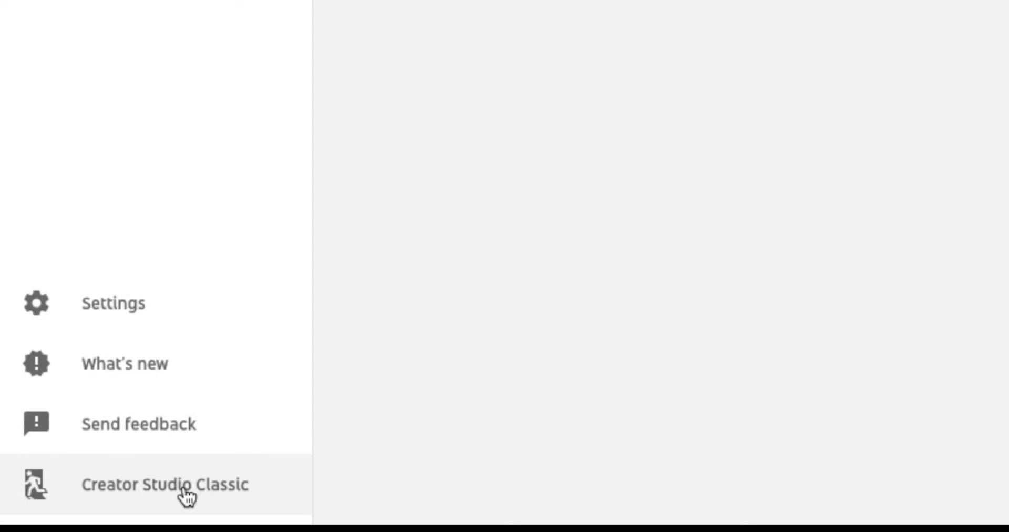
click(185, 495)
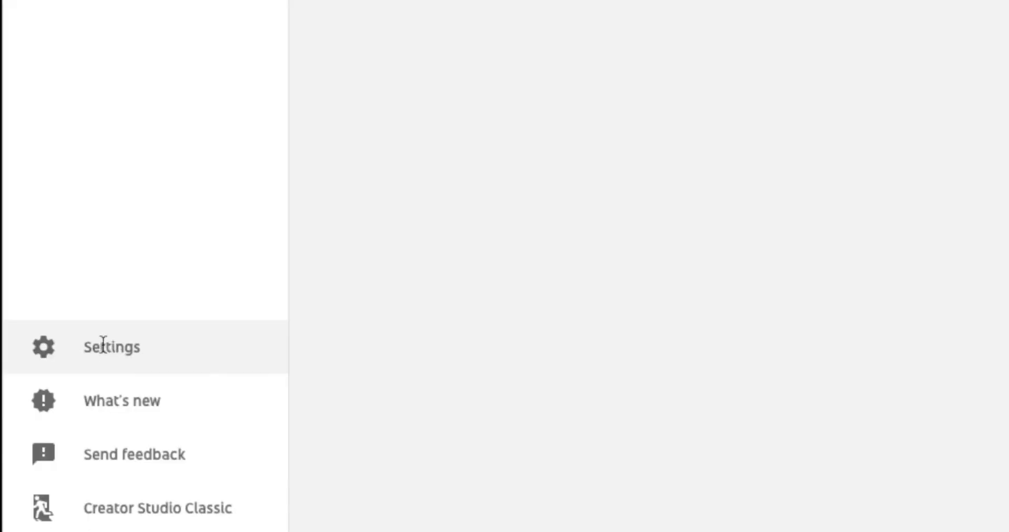
Step: Set Default creator experience to Creator Studio Classic in Studio Settings and save
click(65, 466)
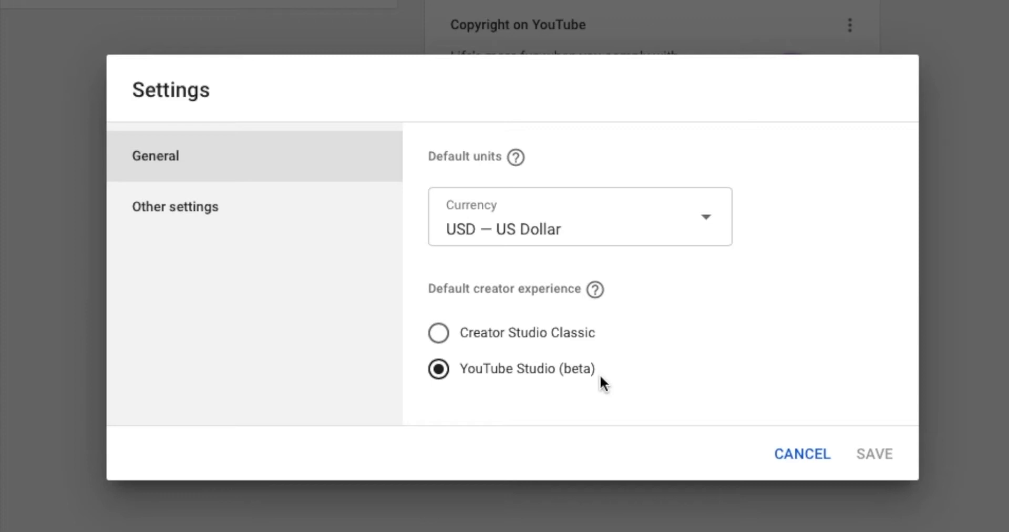
click(438, 334)
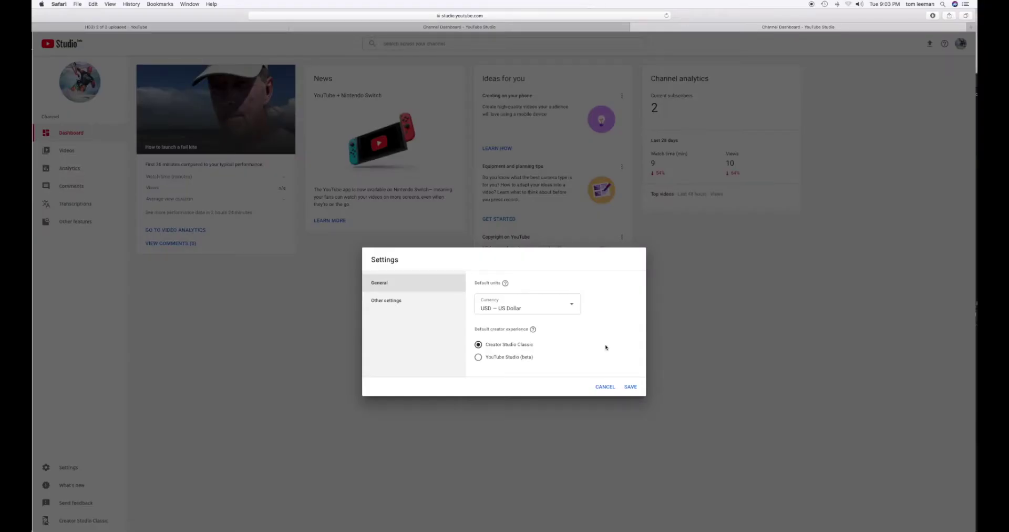
click(630, 387)
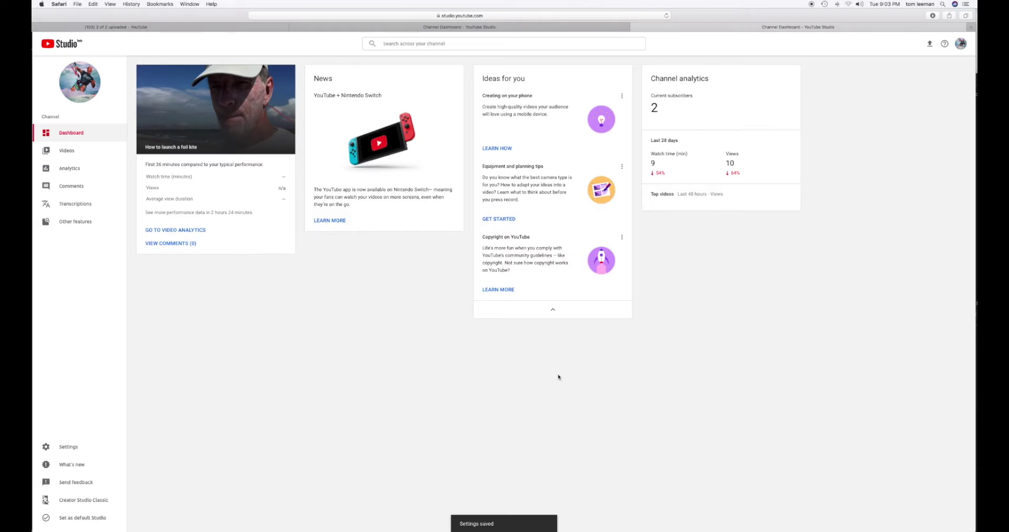
click(65, 447)
Step: Review Classic's Other settings and channel dashboard, then replace the window with a fresh one
click(412, 261)
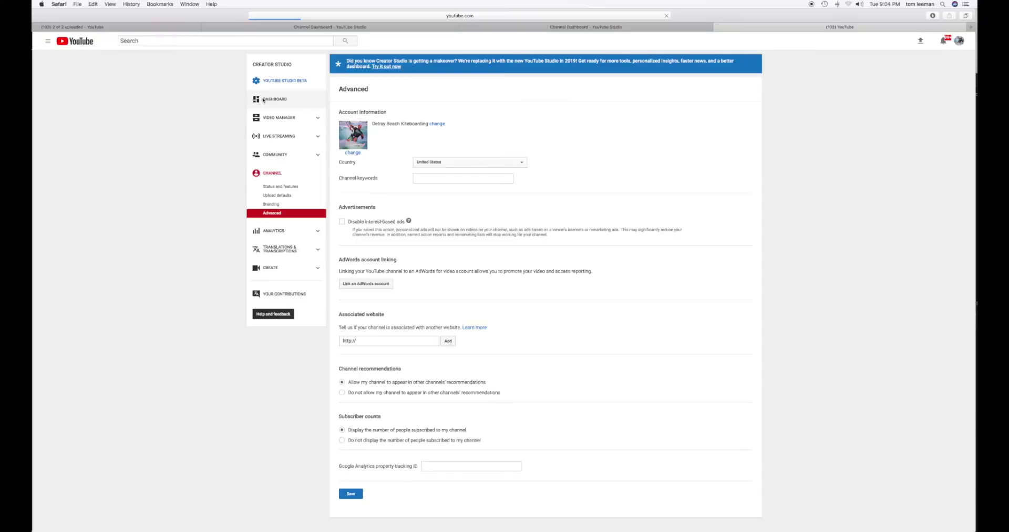
click(263, 99)
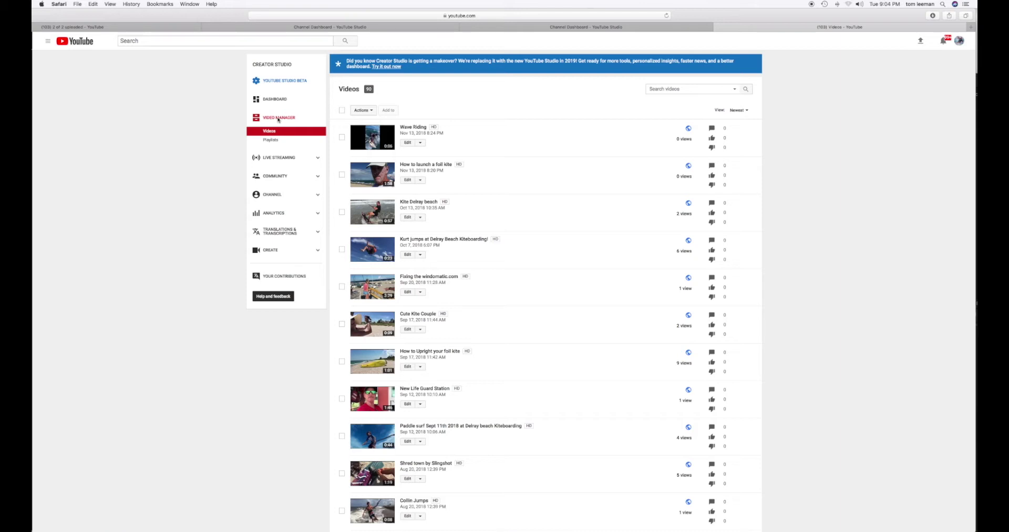
key(super+shift+l)
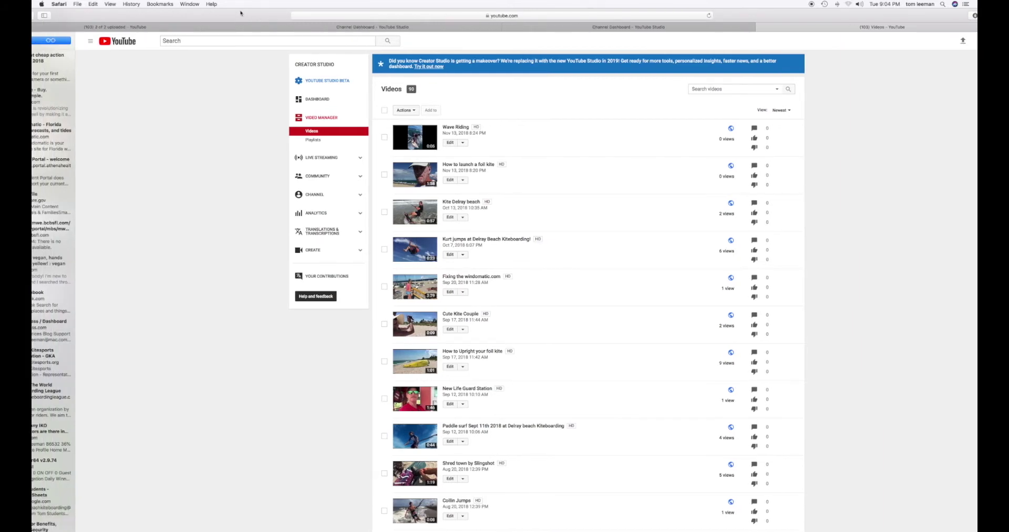
key(super+shift+l)
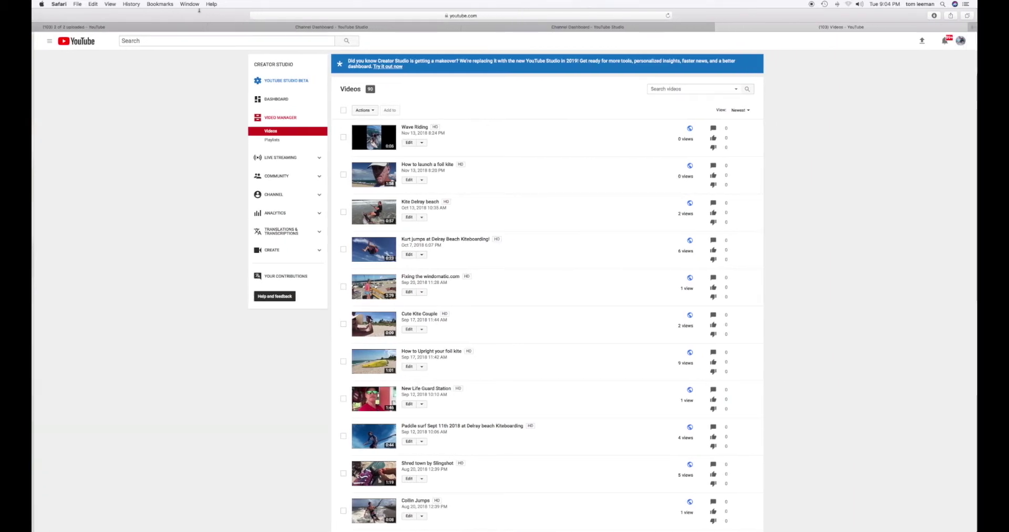
key(super+shift+w)
key(super+n)
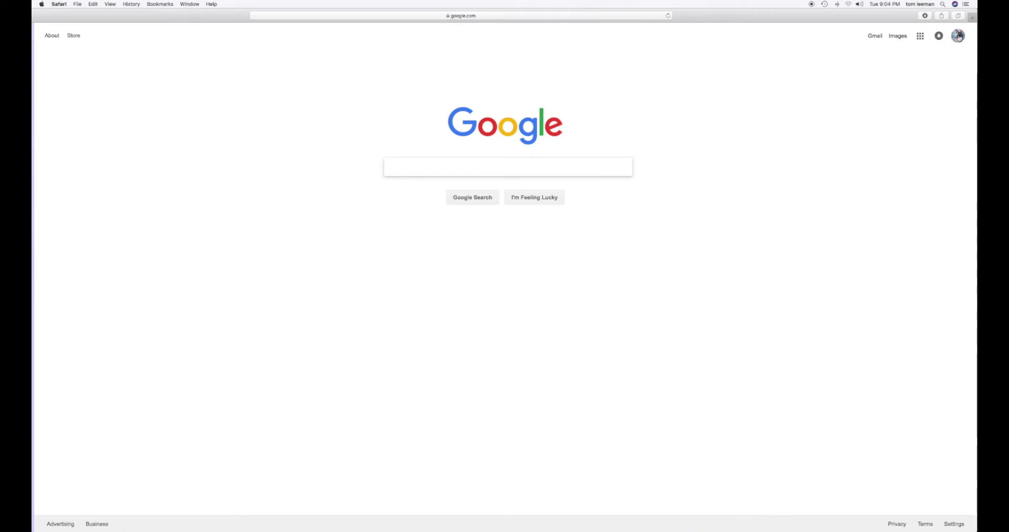
Step: Open YouTube via Google apps and launch Creator Studio from the channel's account menu
click(920, 36)
click(862, 122)
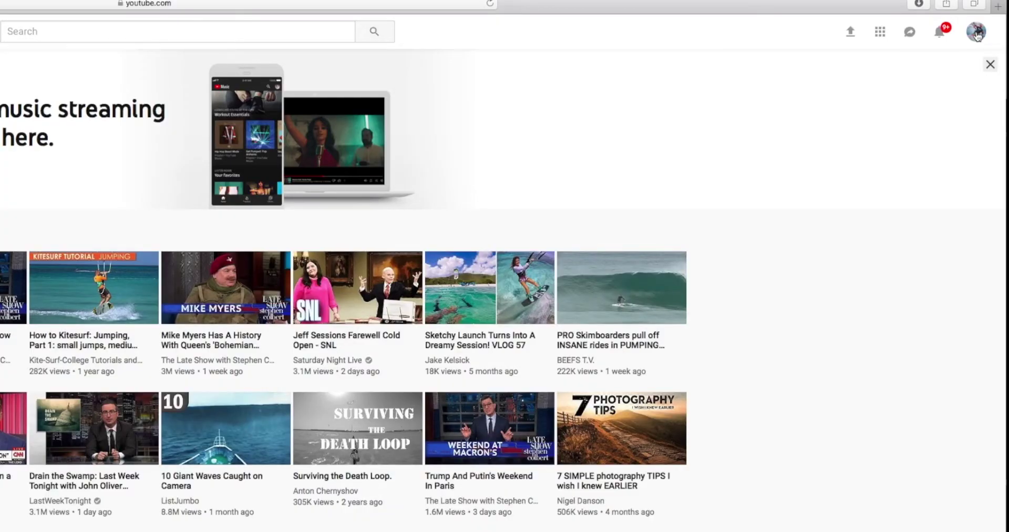
click(976, 33)
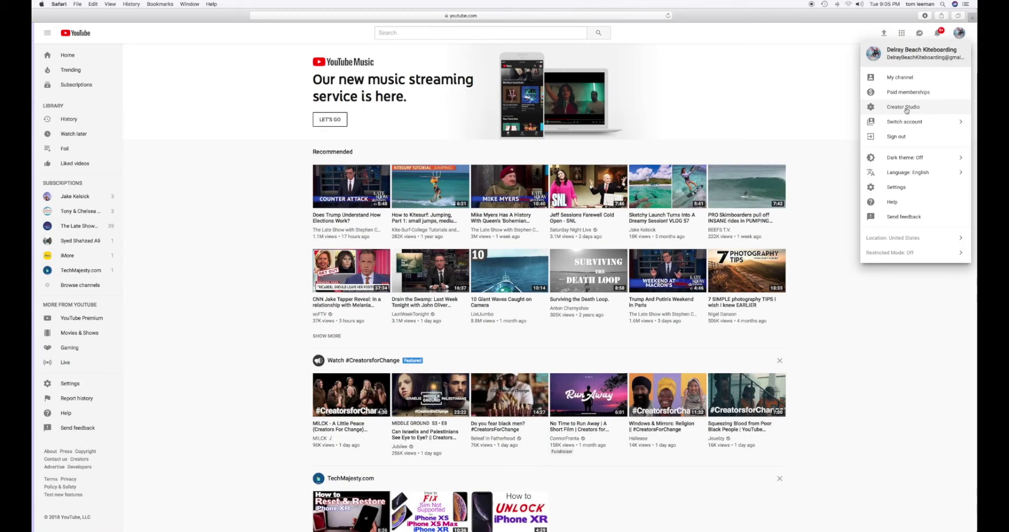
click(906, 109)
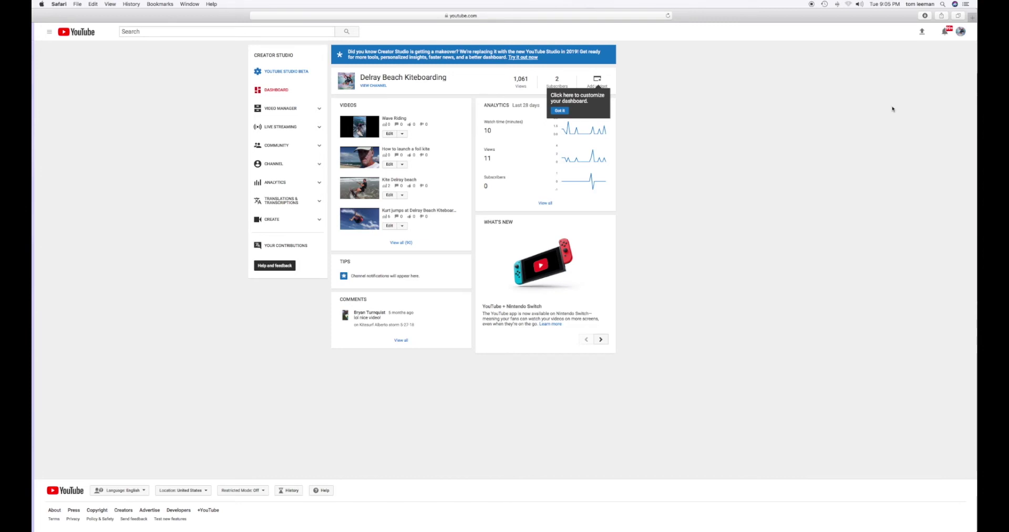
Step: In Video Manager, tick Wave Riding and the foil kite video, preview Actions, then untick both
click(287, 109)
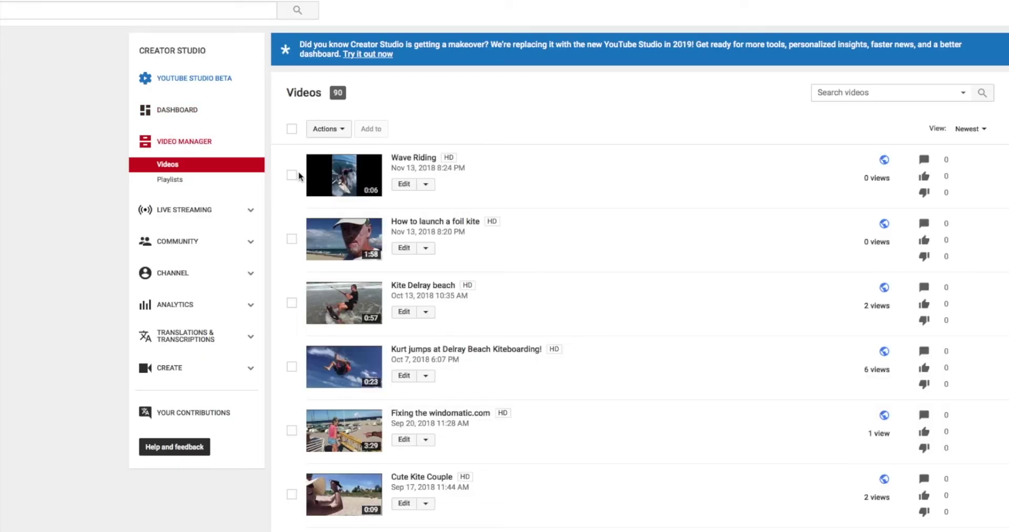
click(291, 174)
click(292, 239)
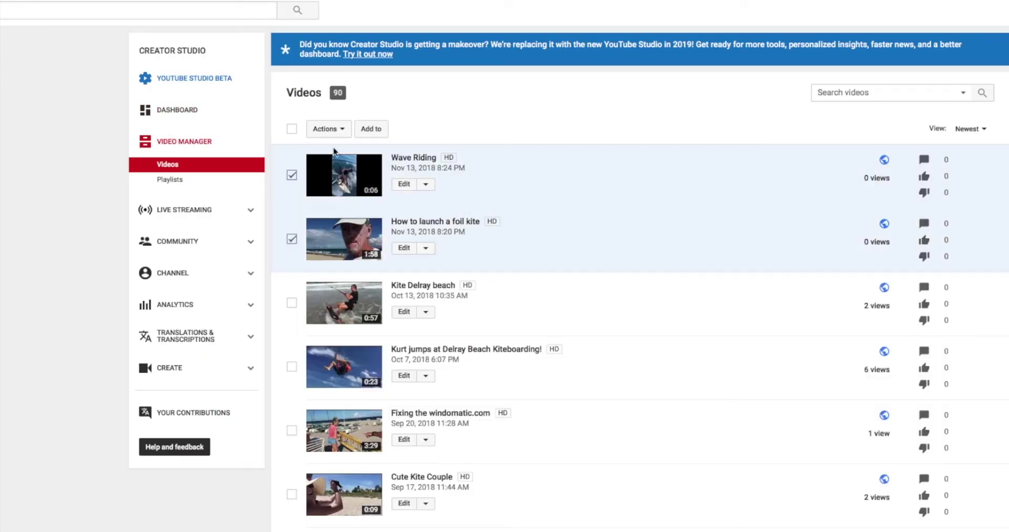
click(341, 131)
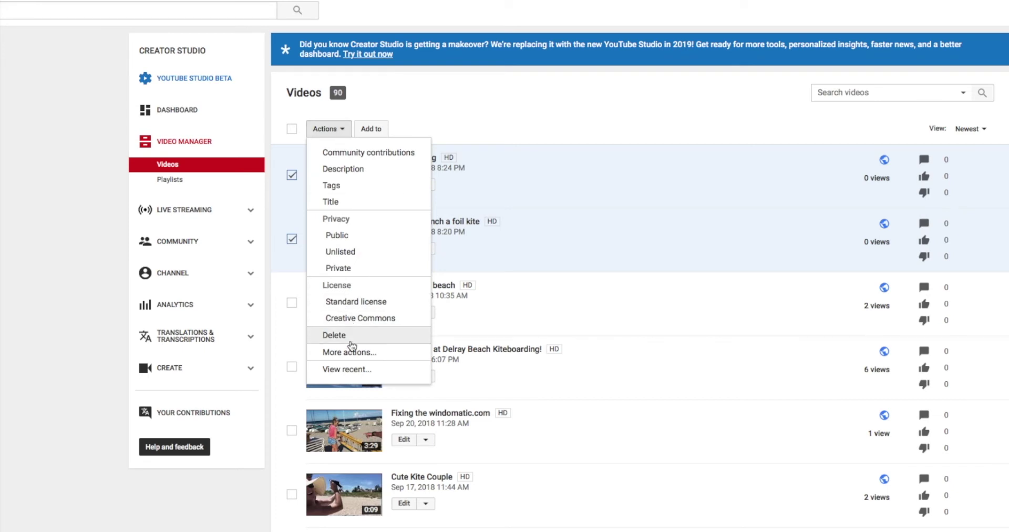
click(549, 115)
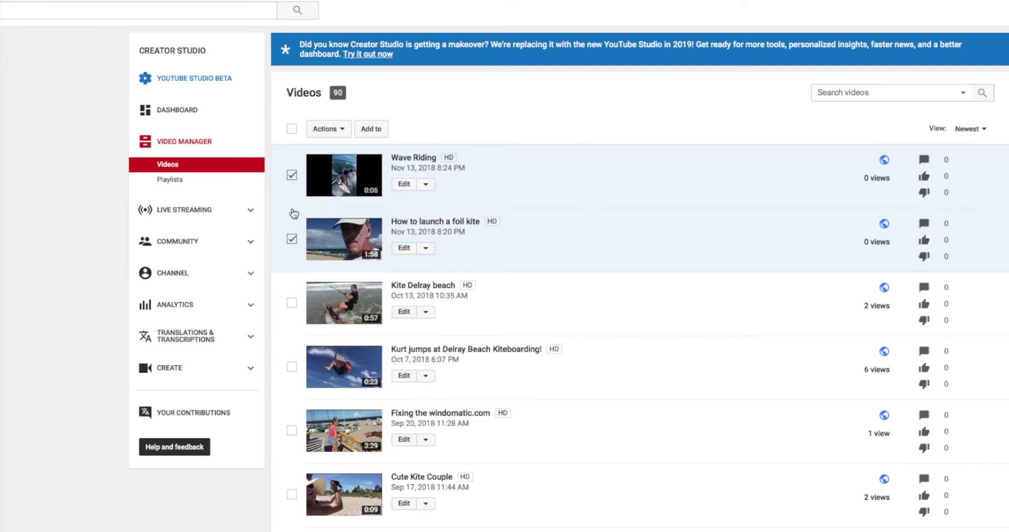
click(292, 174)
click(291, 239)
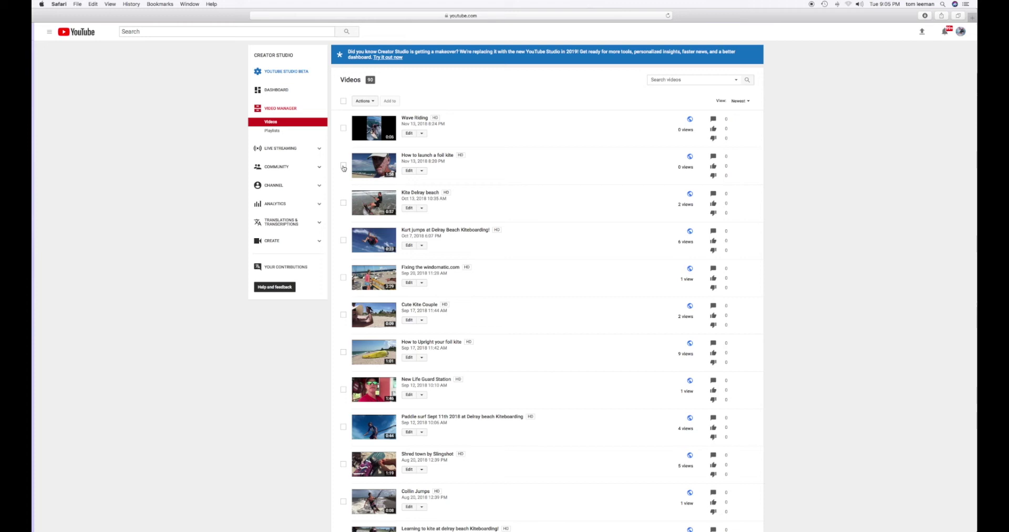